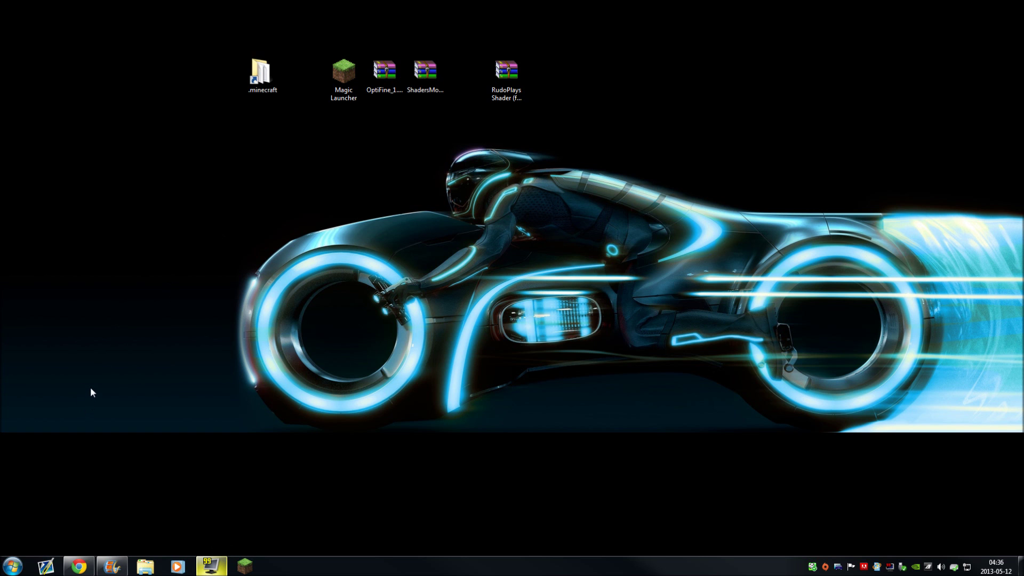
Restore the Chrome window showing the Magic Launcher 1.0.0 forum thread.
left_click(79, 565)
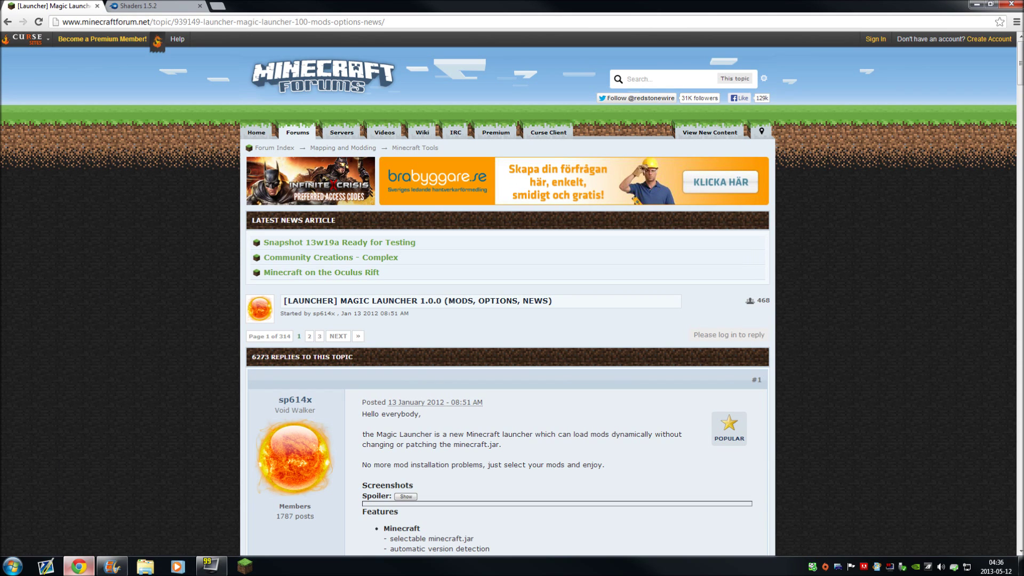
scroll(512, 294, "down", 2)
scroll(372, 303, "down", 7)
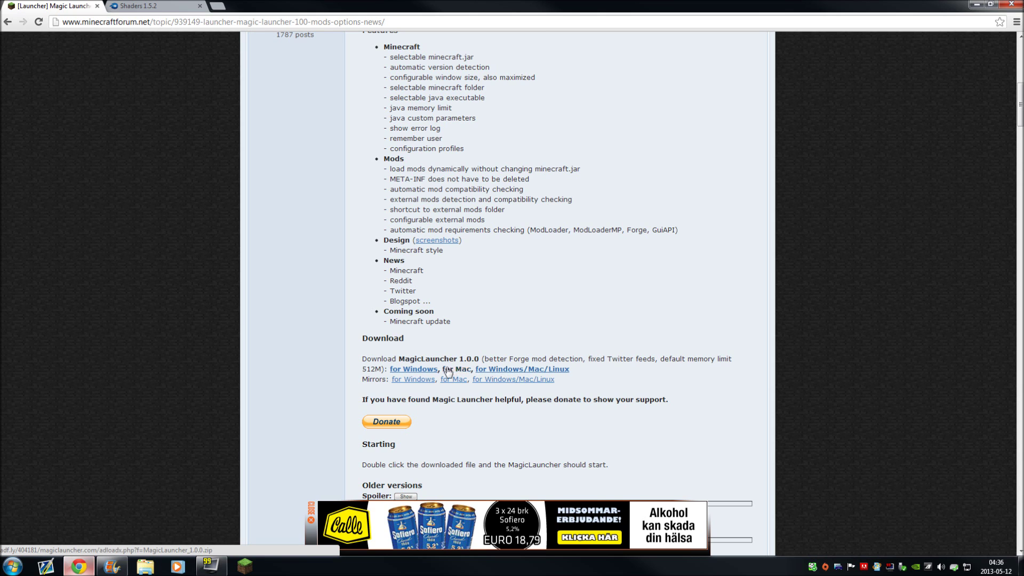
scroll(403, 374, "up", 6)
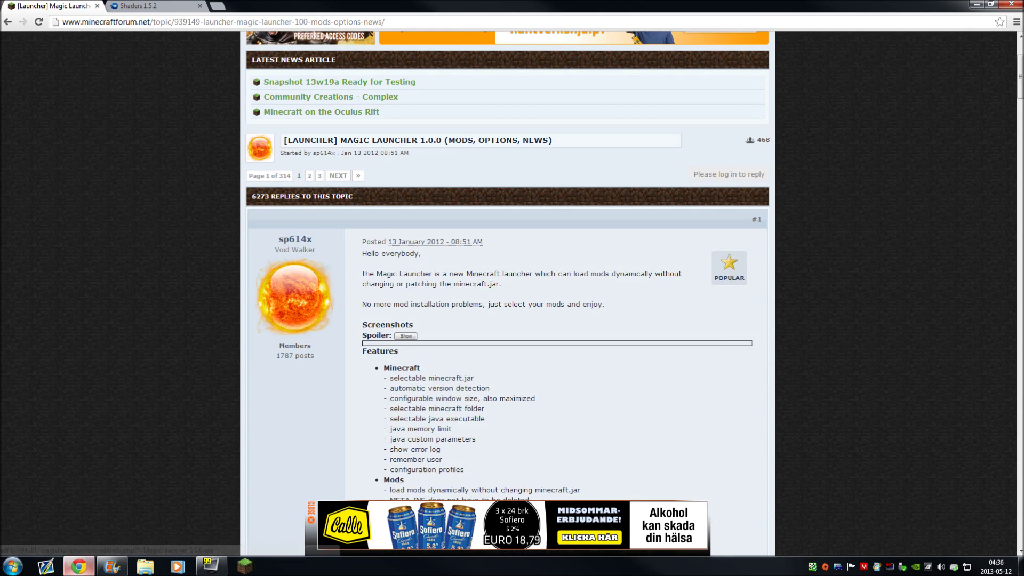
left_click_drag(348, 140, 429, 140)
left_click(147, 165)
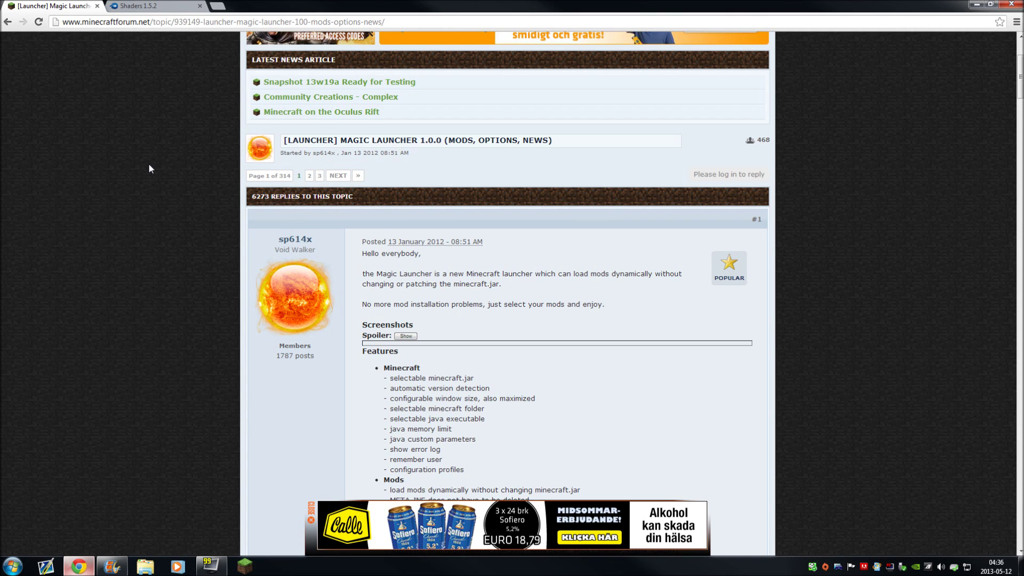
Check the three zips in the Shaders 1.5.2 MediaFire folder, then reveal the desktop.
left_click(150, 8)
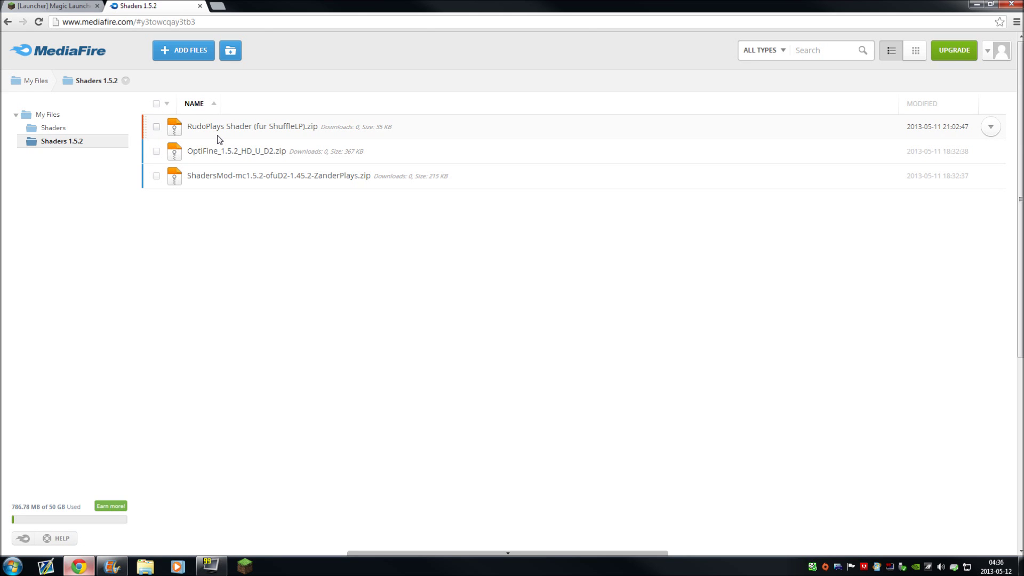
left_click(53, 6)
left_click(171, 6)
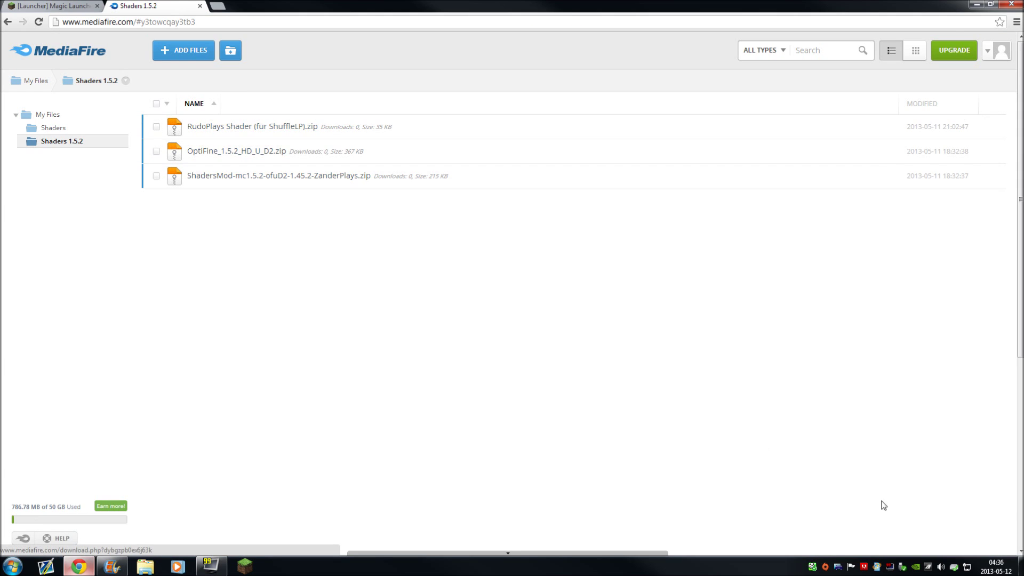
left_click(1021, 567)
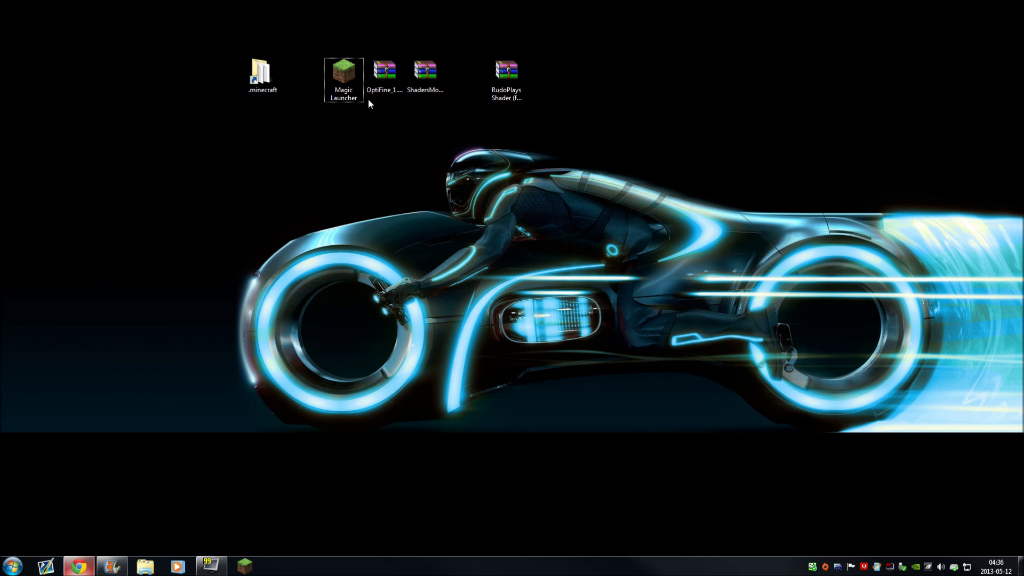
Start Magic Launcher from its desktop icon.
left_click_drag(331, 37, 577, 166)
left_click(577, 166)
double_click(340, 70)
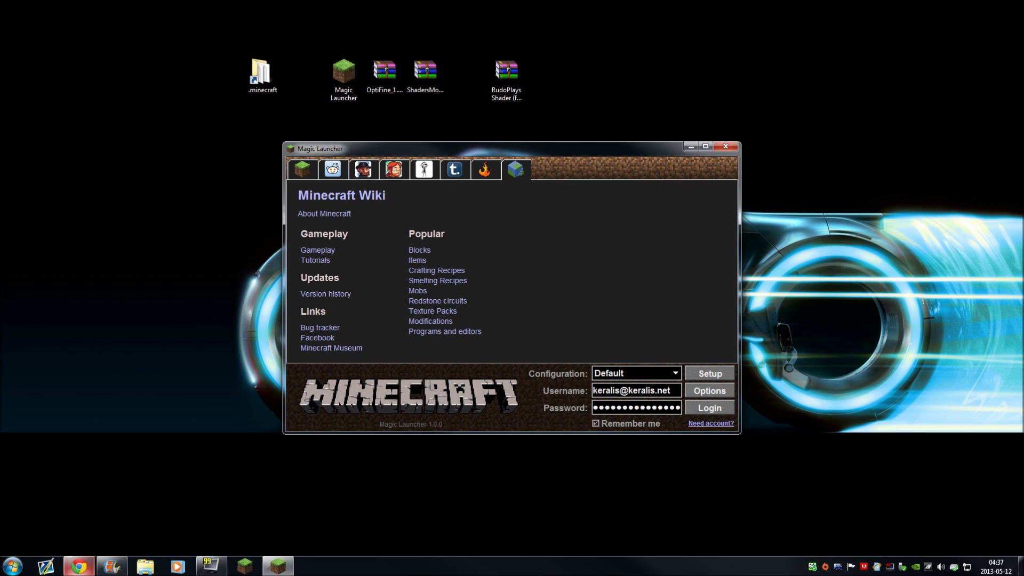
Add the OptiFine_1.5.2_HD_U_D2 and ShadersMod 1.45.2 zips to the Default configuration.
left_click(700, 374)
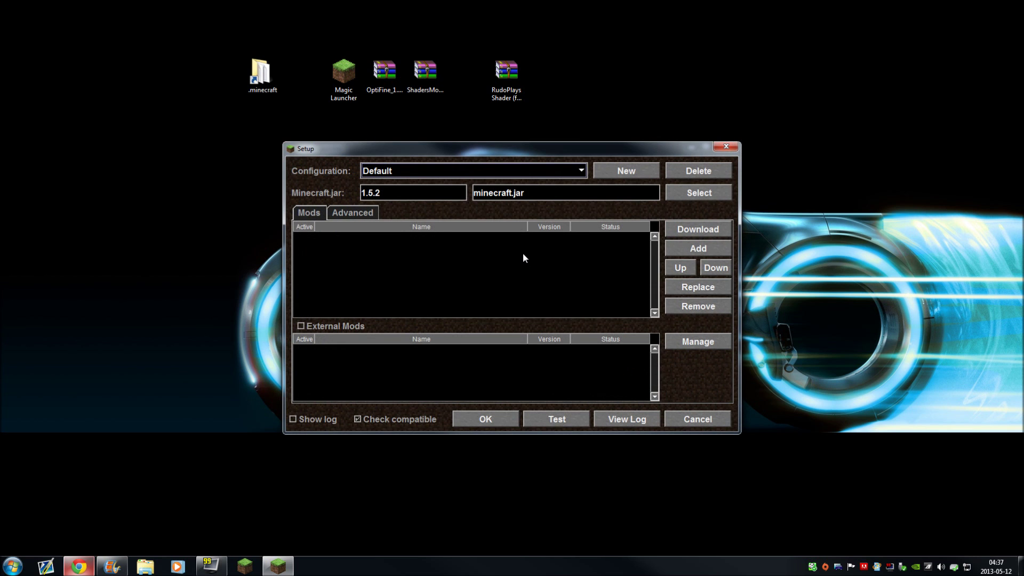
left_click(671, 253)
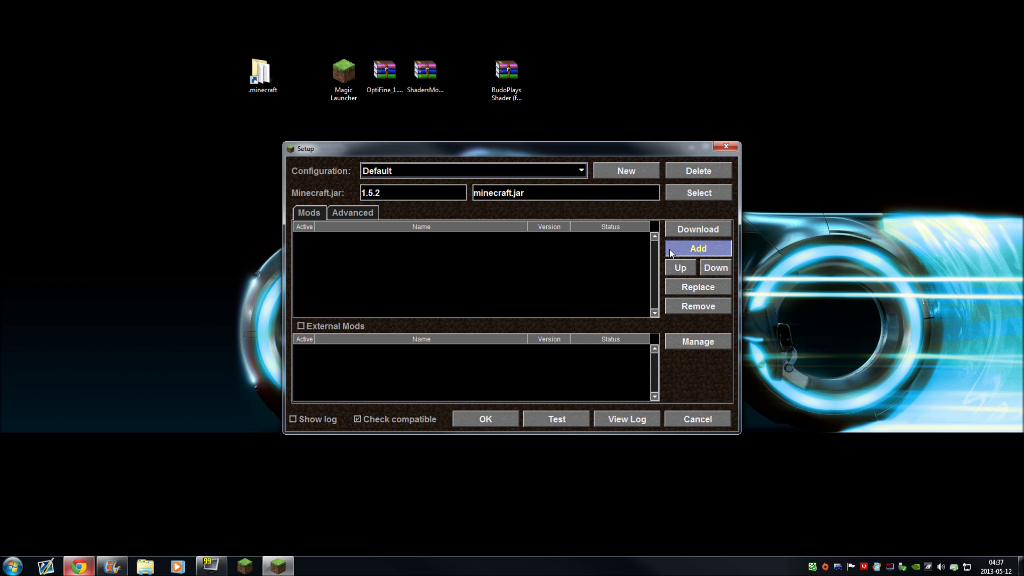
left_click(331, 337)
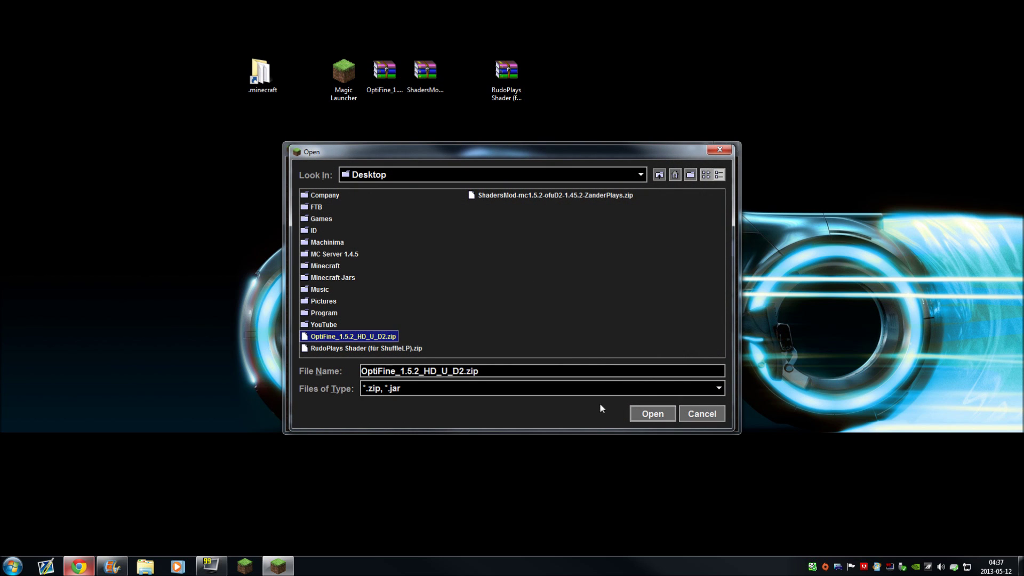
left_click(641, 415)
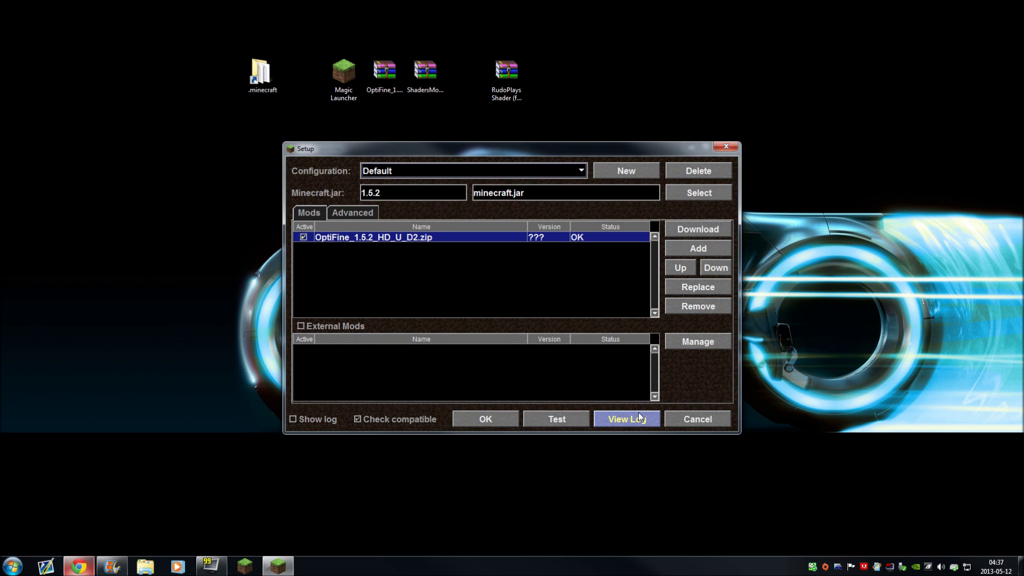
left_click(679, 254)
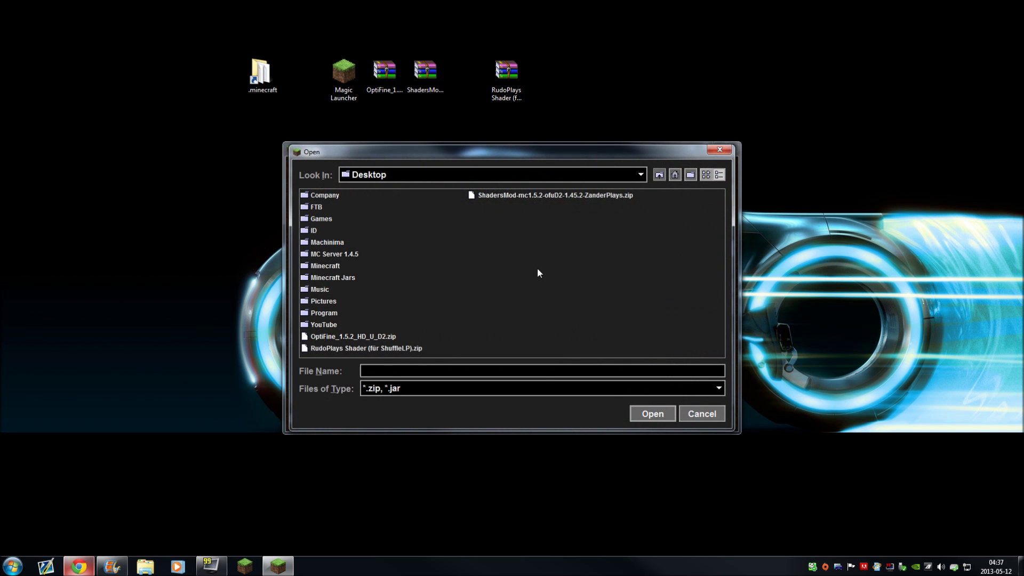
left_click(506, 197)
left_click(644, 416)
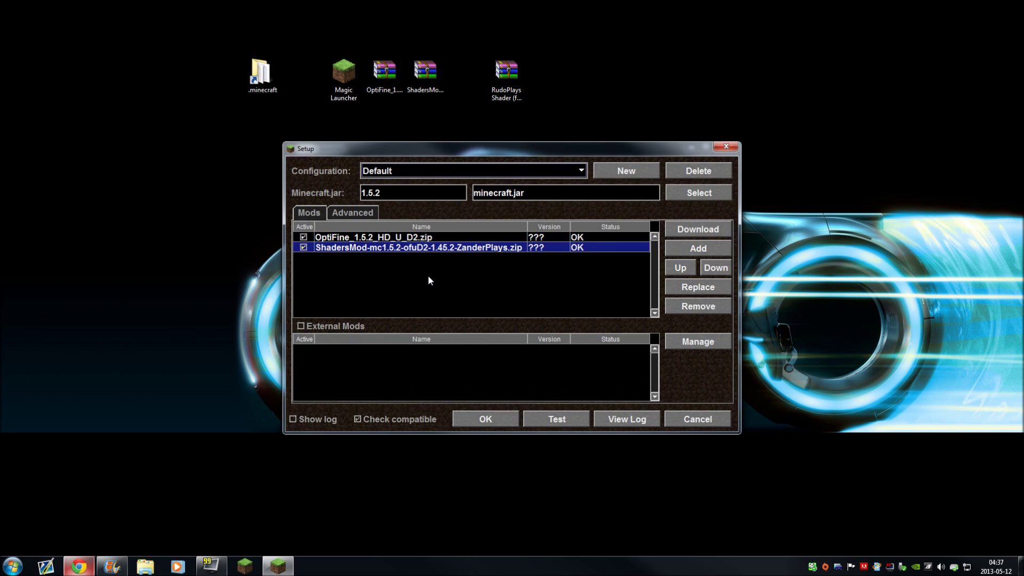
Save the mod setup and log in to launch Minecraft 1.5.2.
left_click(343, 239)
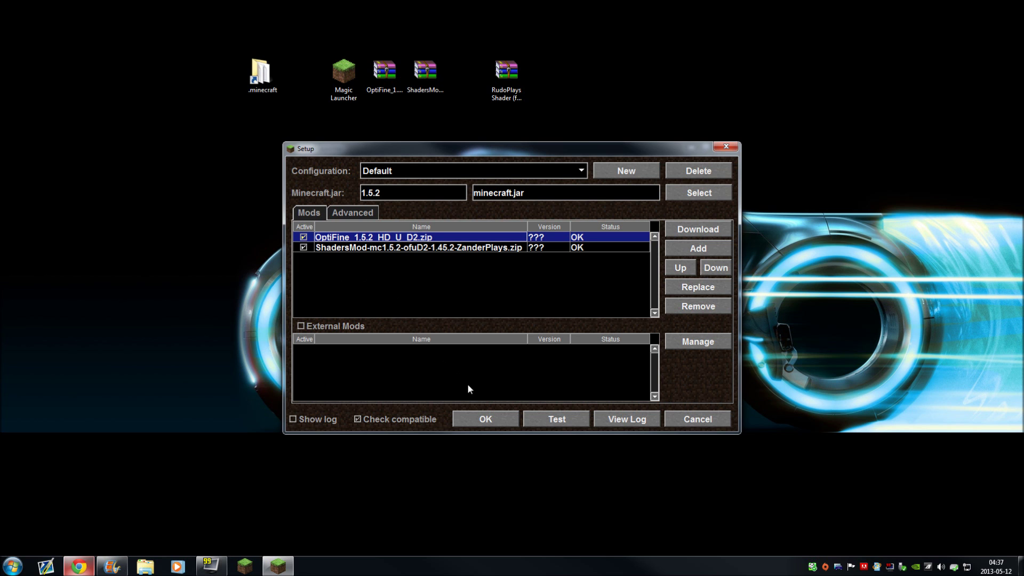
left_click(485, 416)
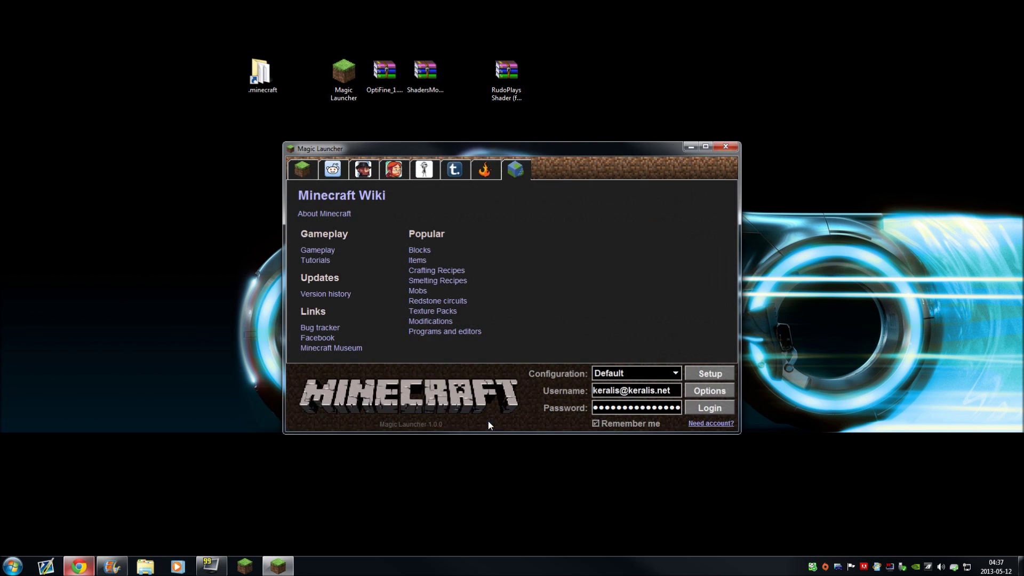
left_click(710, 414)
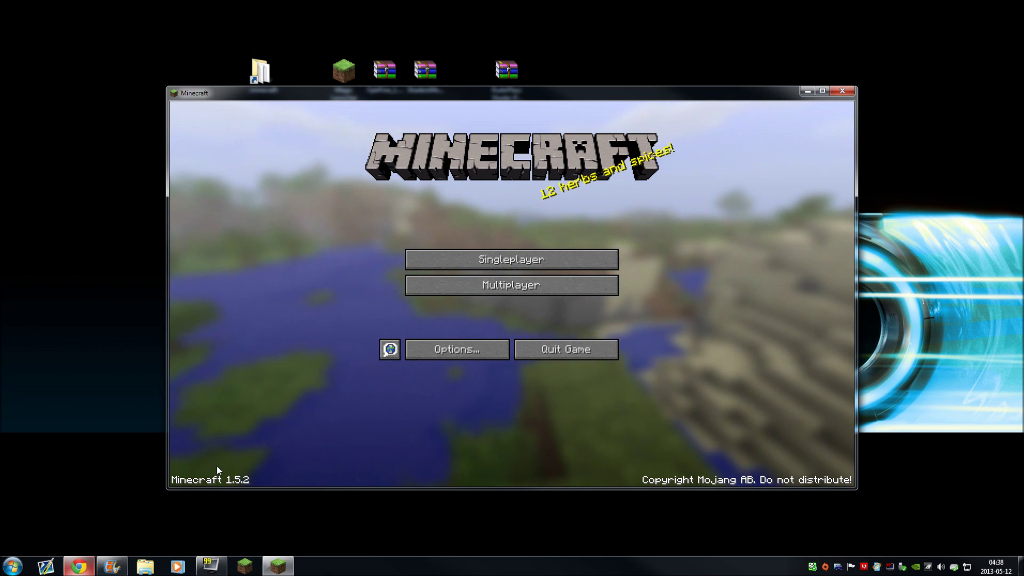
Go to Options > Shaders and open the empty shaderpacks folder.
left_click(443, 352)
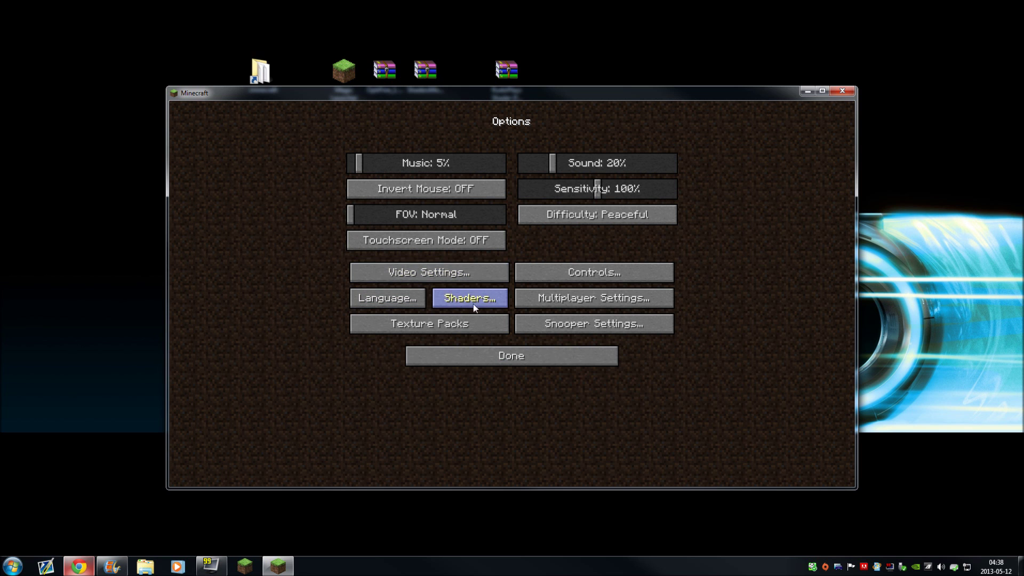
left_click(482, 361)
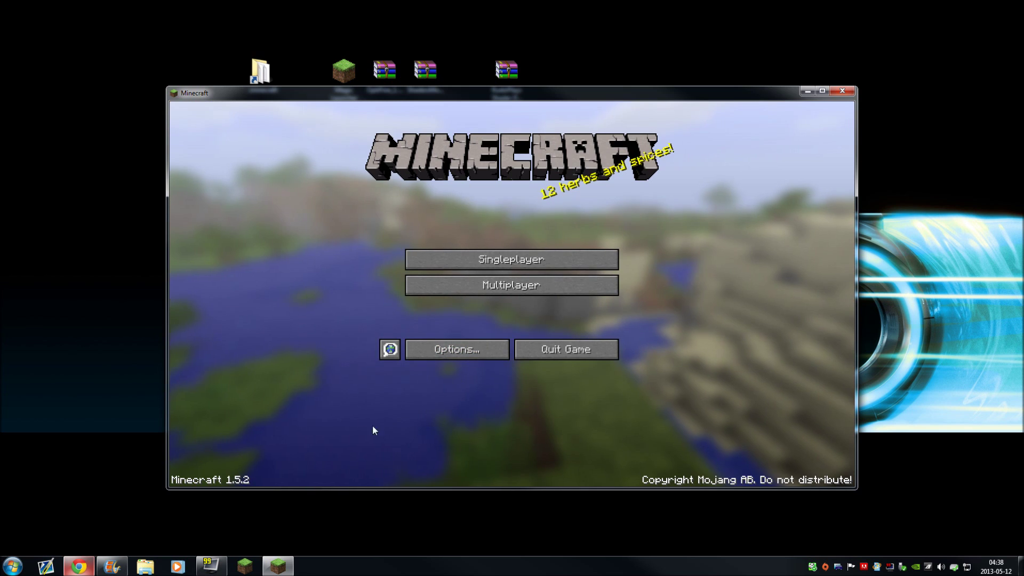
left_click(446, 348)
left_click(447, 300)
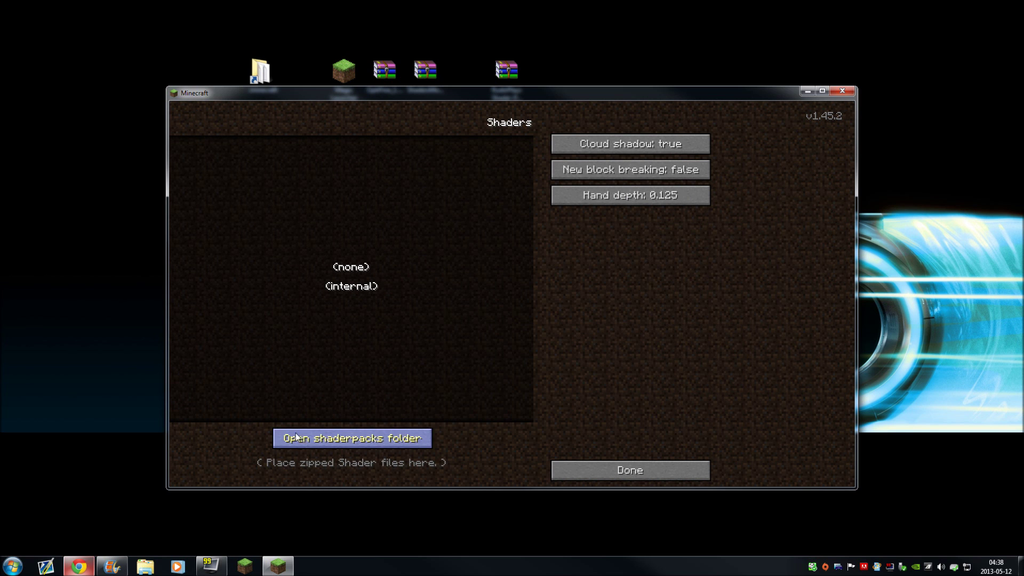
left_click(310, 440)
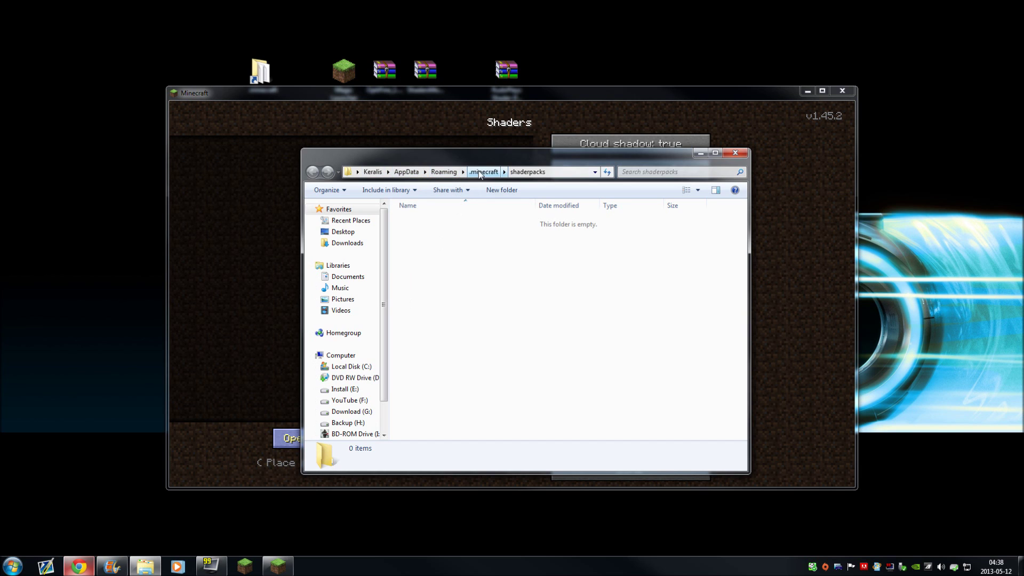
Copy the RudoPlays Shader (für ShuffleLP) zip into shaderpacks and close the folder window.
left_click_drag(504, 75, 493, 277)
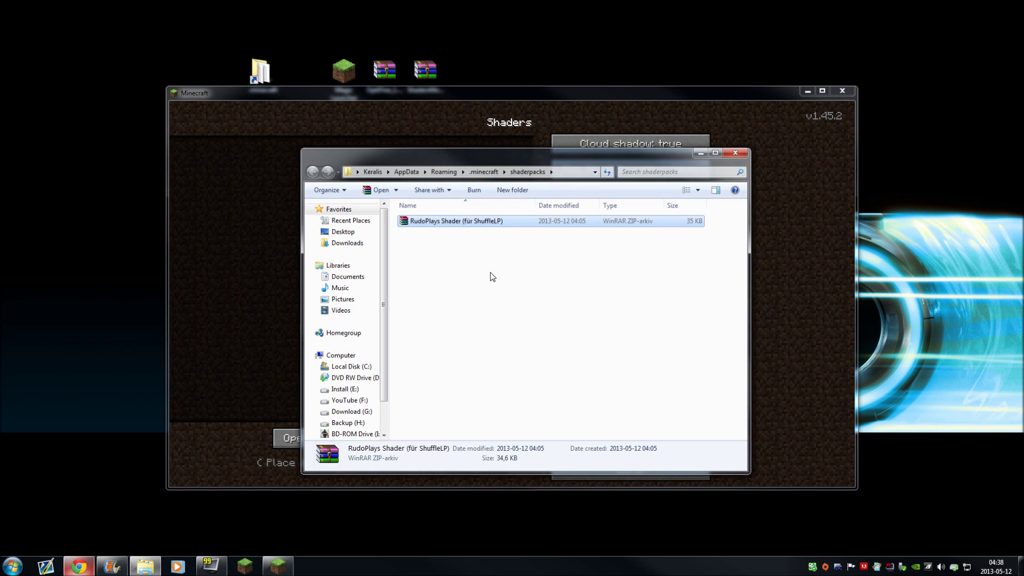
left_click(736, 153)
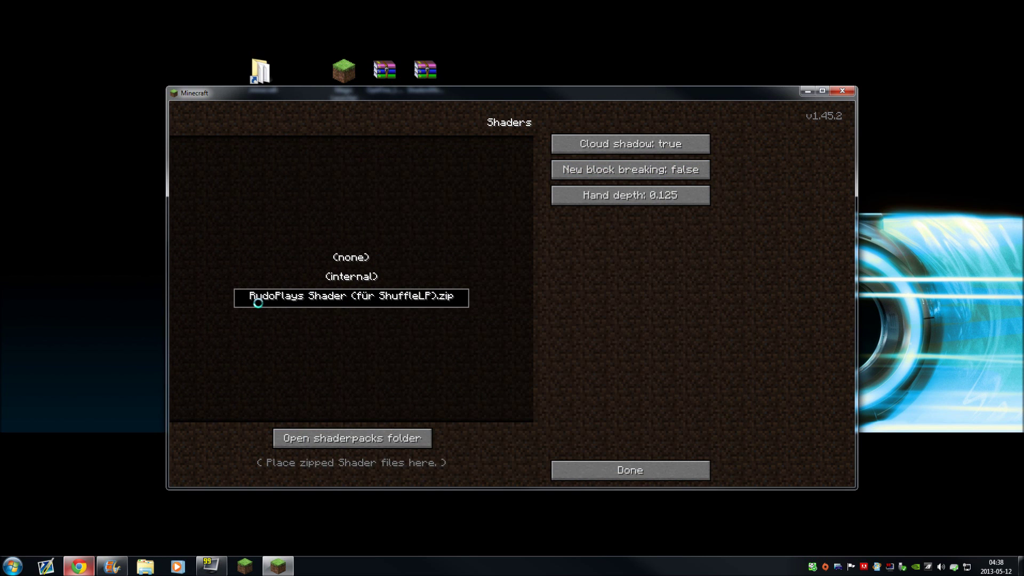
Select RudoPlays Shader (für ShuffleLP).zip as the shader pack and return to the main menu.
left_click(352, 258)
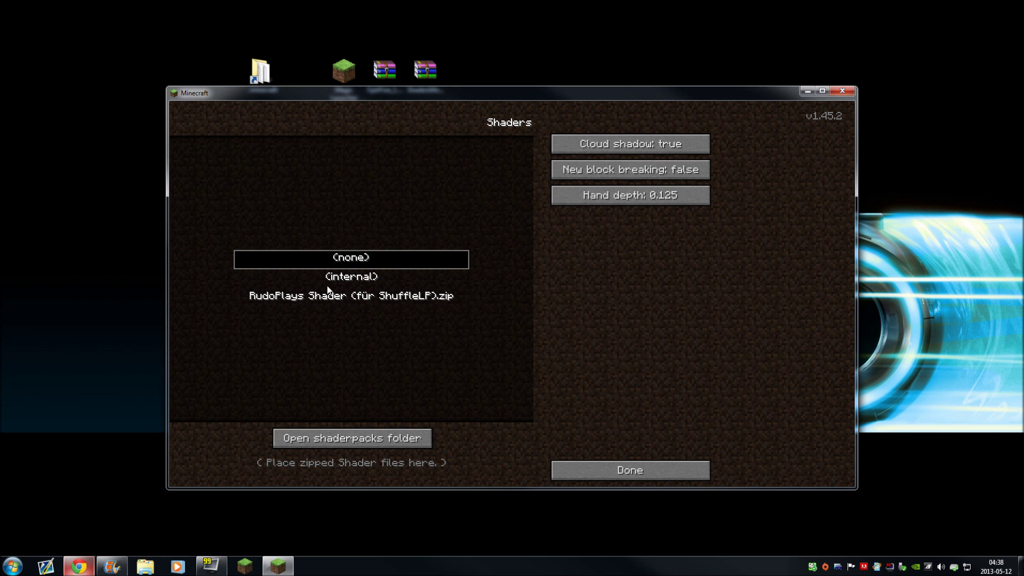
left_click(335, 297)
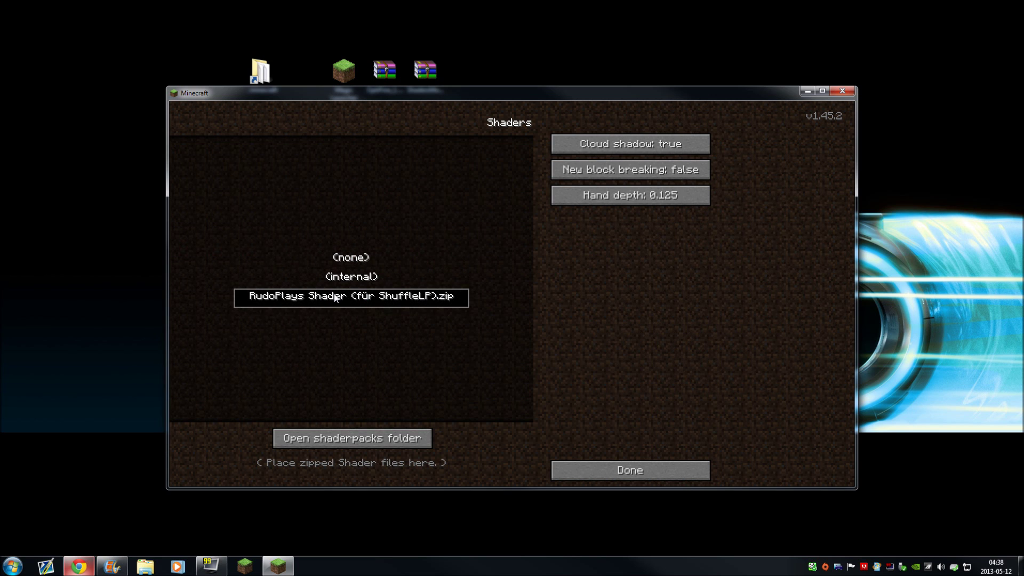
left_click(357, 260)
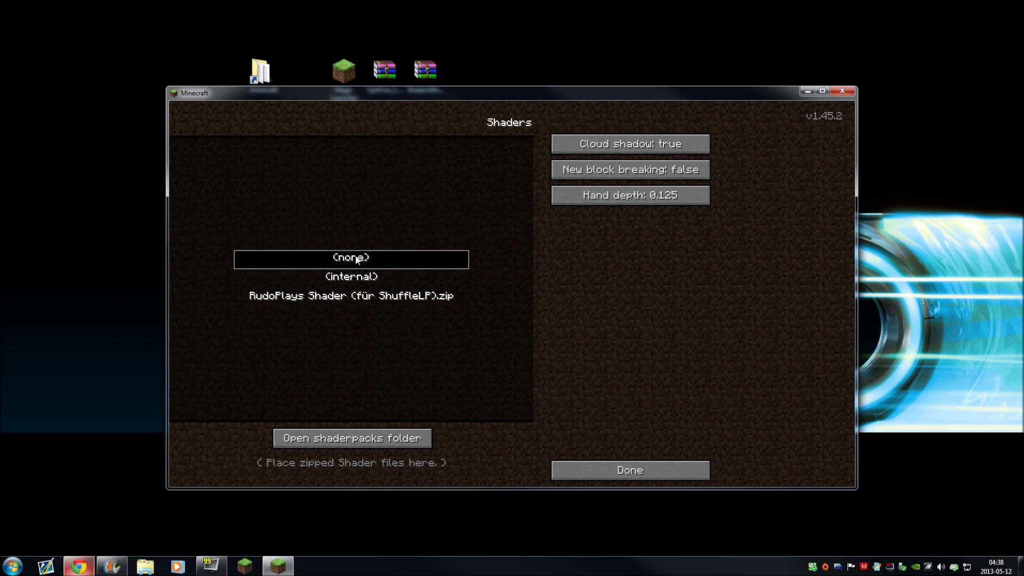
left_click(329, 300)
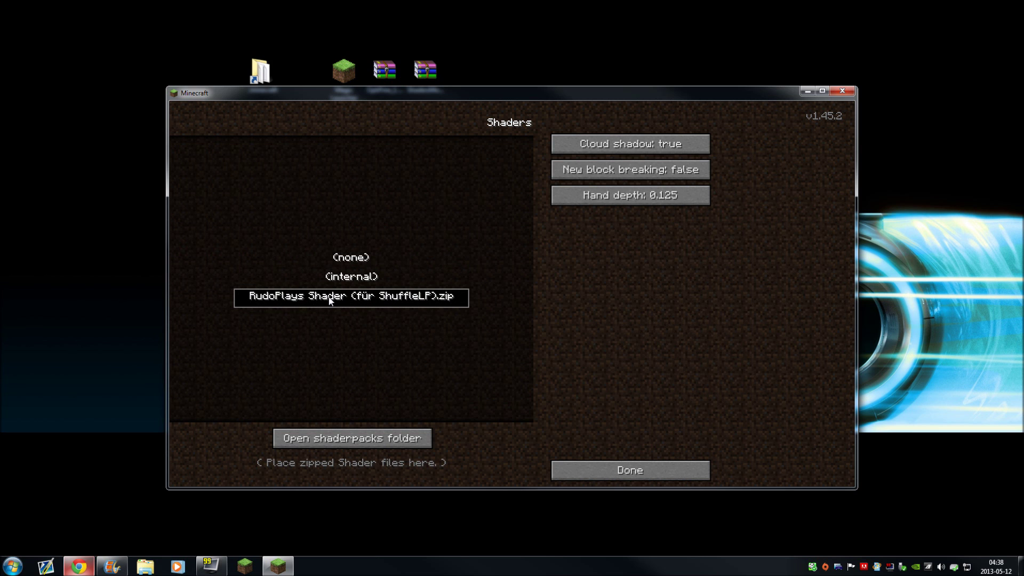
left_click(602, 461)
left_click(460, 362)
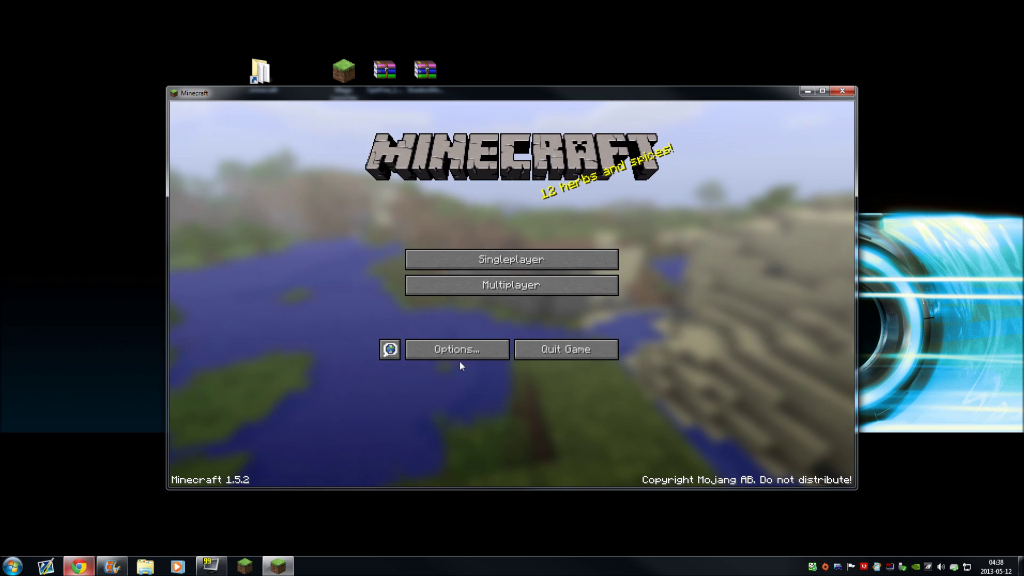
Start a new singleplayer world named 'Keralis' in Creative game mode.
left_click(458, 266)
left_click(570, 435)
key("BackSpace")
key("BackSpace")
key("BackSpace")
key("BackSpace")
key("BackSpace")
key("BackSpace")
key("BackSpace")
key("BackSpace")
key("BackSpace")
type("Keralis")
left_click(467, 239)
left_click(466, 239)
Enter the seed 'Ke' under More World Options and create the world.
left_click(471, 310)
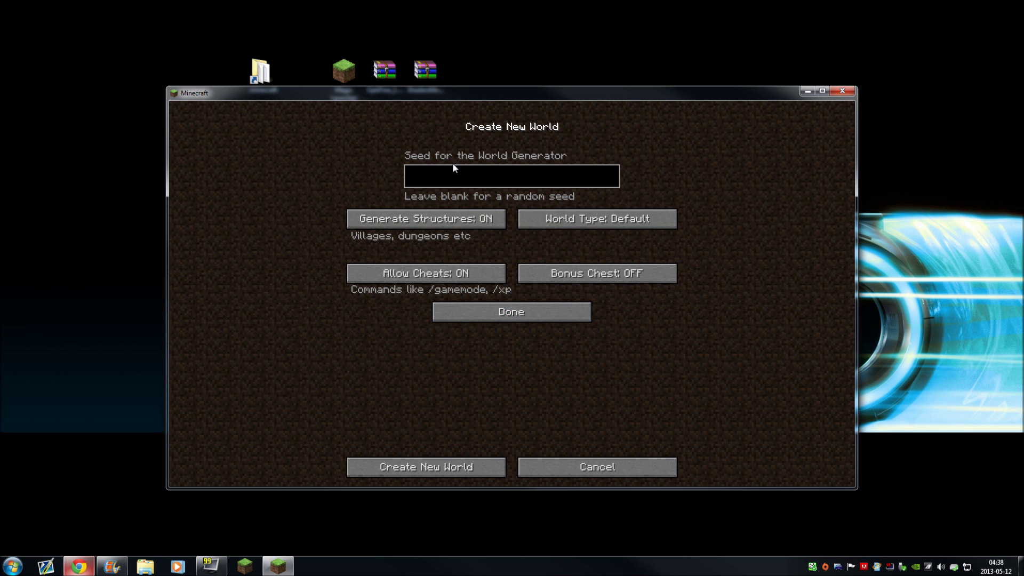
type("Keralis")
left_click(513, 311)
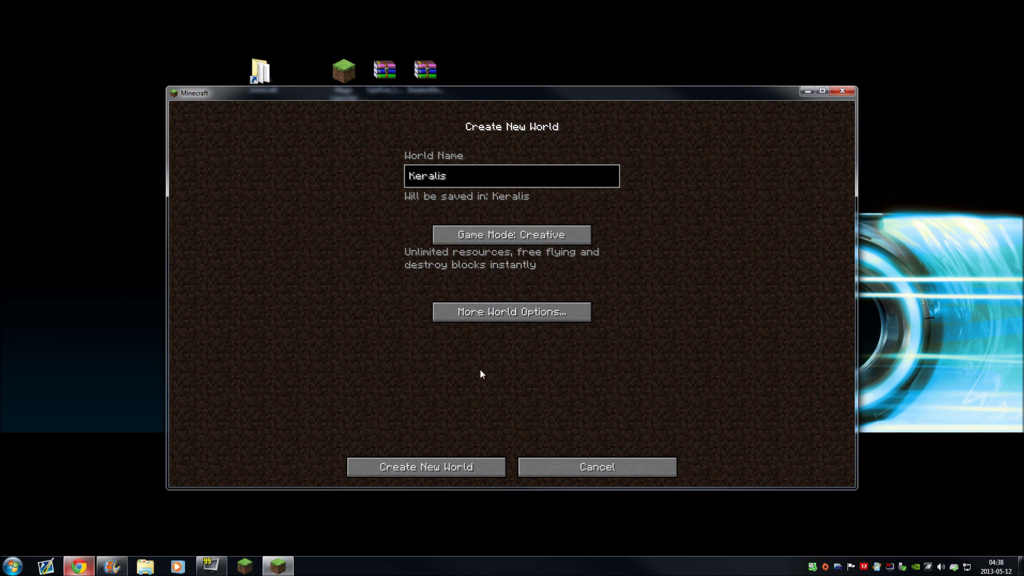
left_click(401, 474)
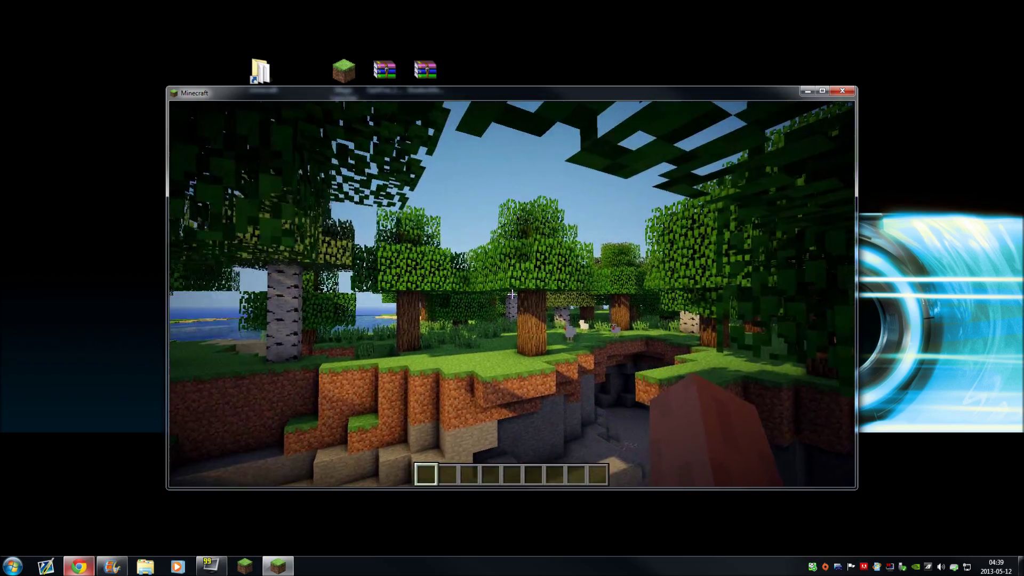
Fly above the forest canopy toward the sun, then walk along the lakeshore.
key("w")
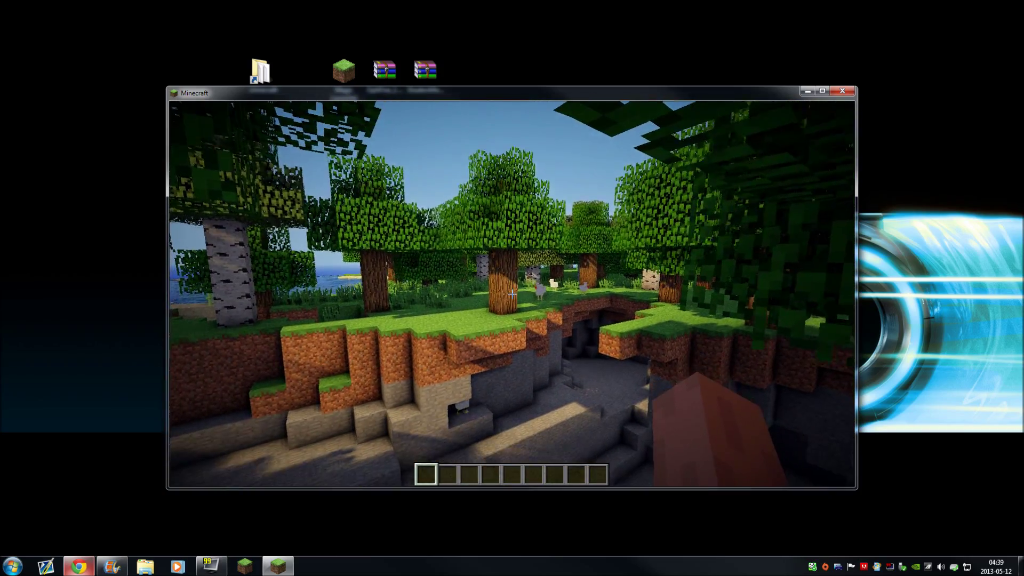
key("w")
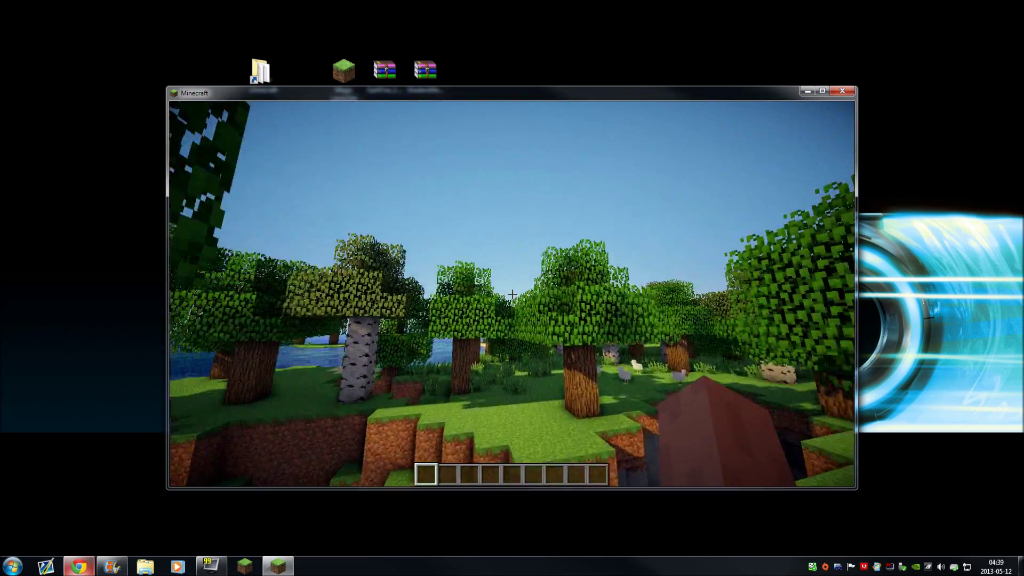
key("w")
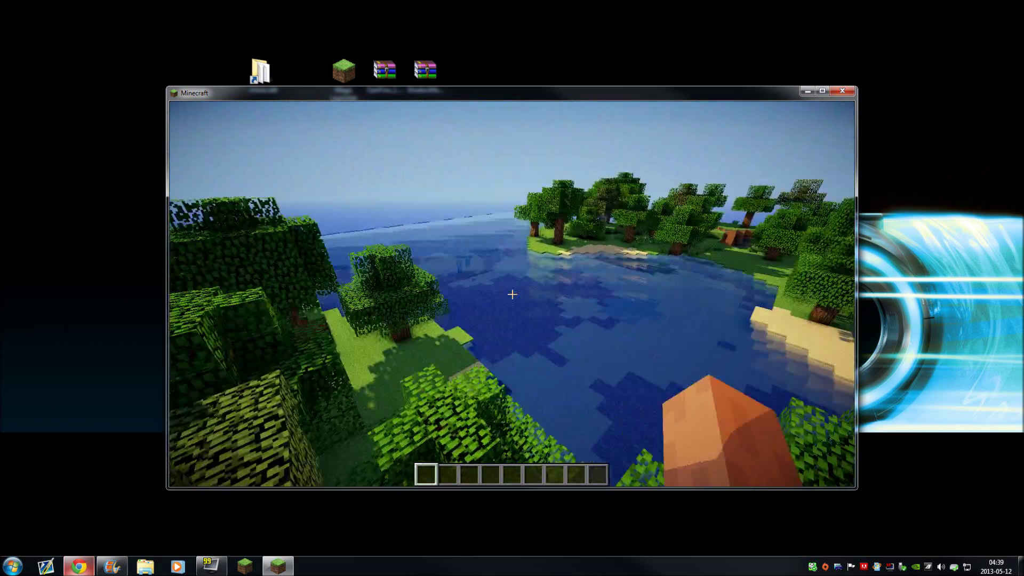
key("w")
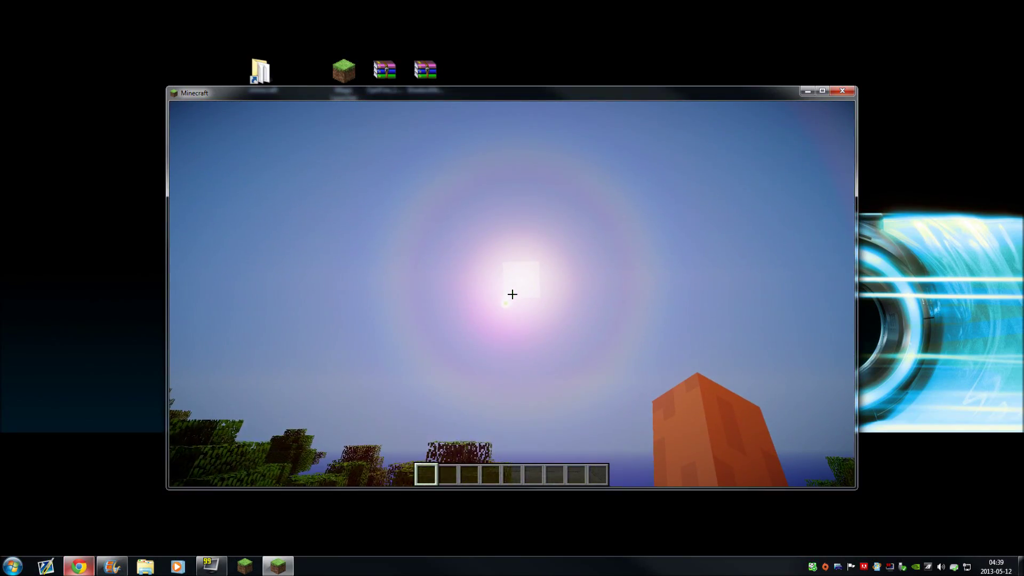
key("w")
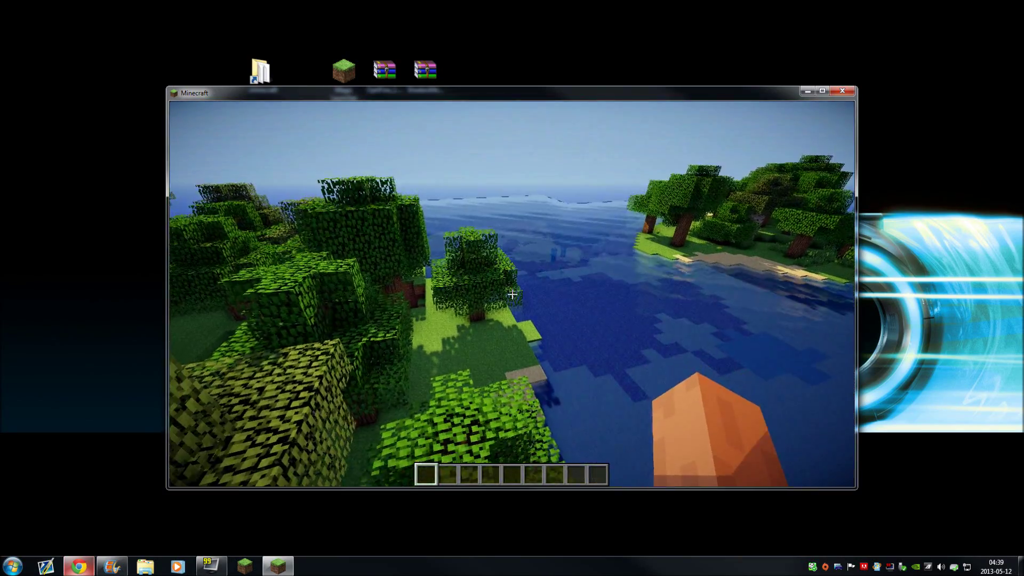
key("w")
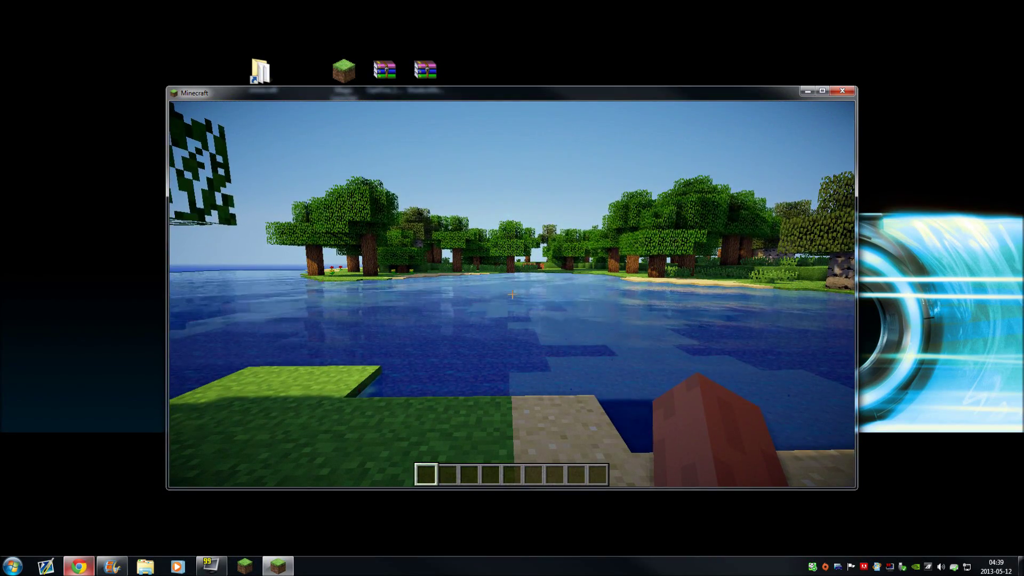
key("w")
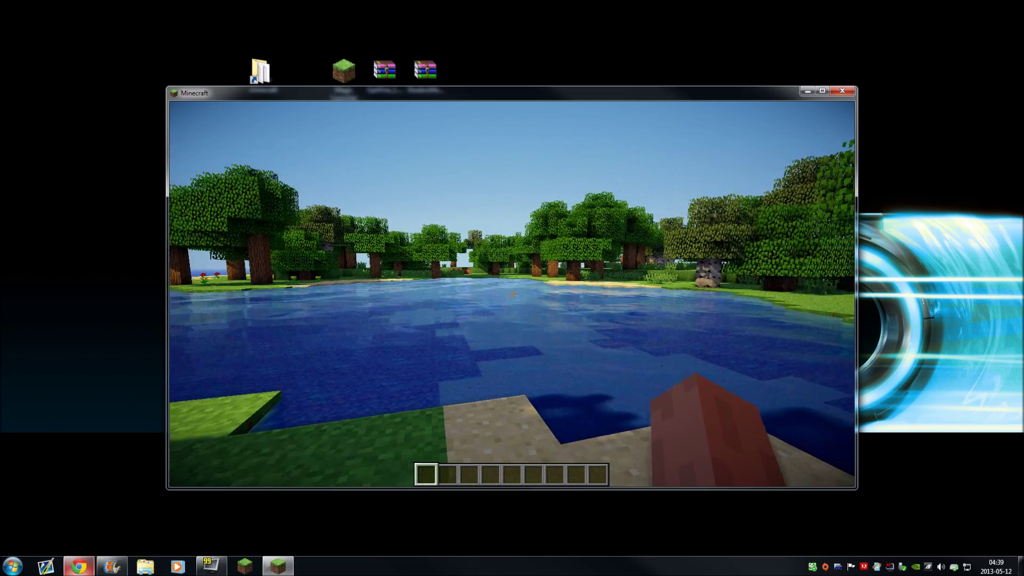
key("w")
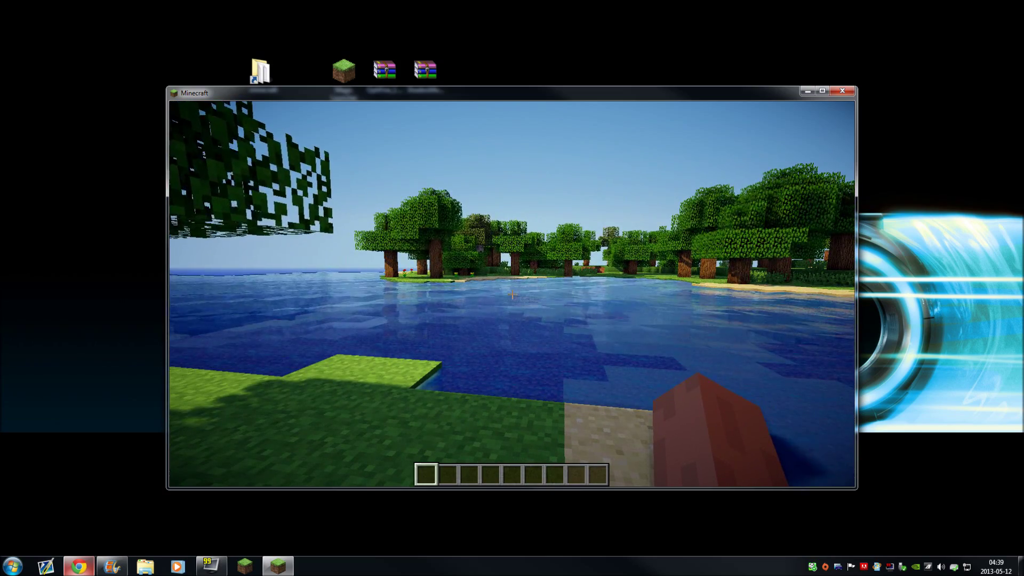
key("w")
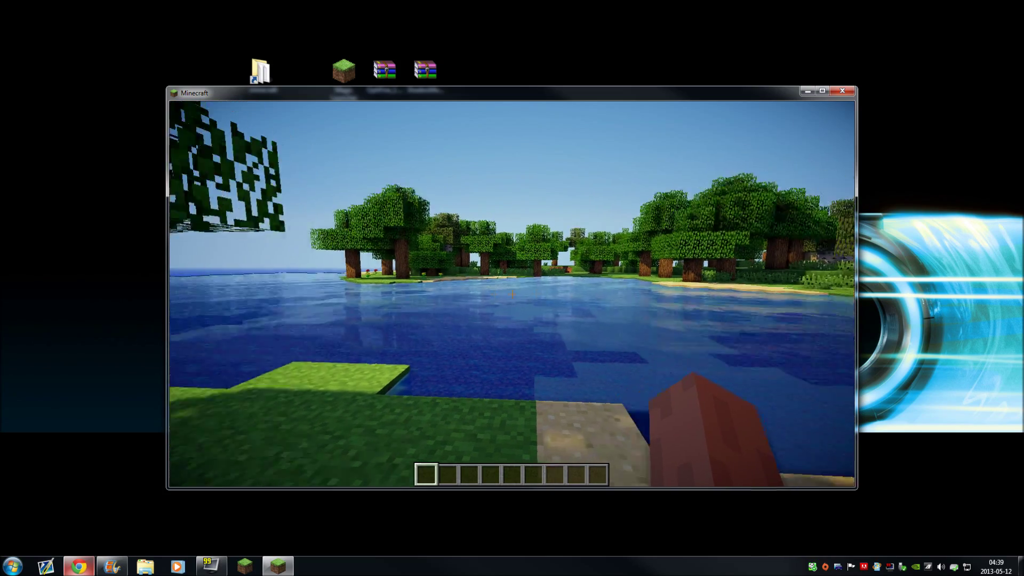